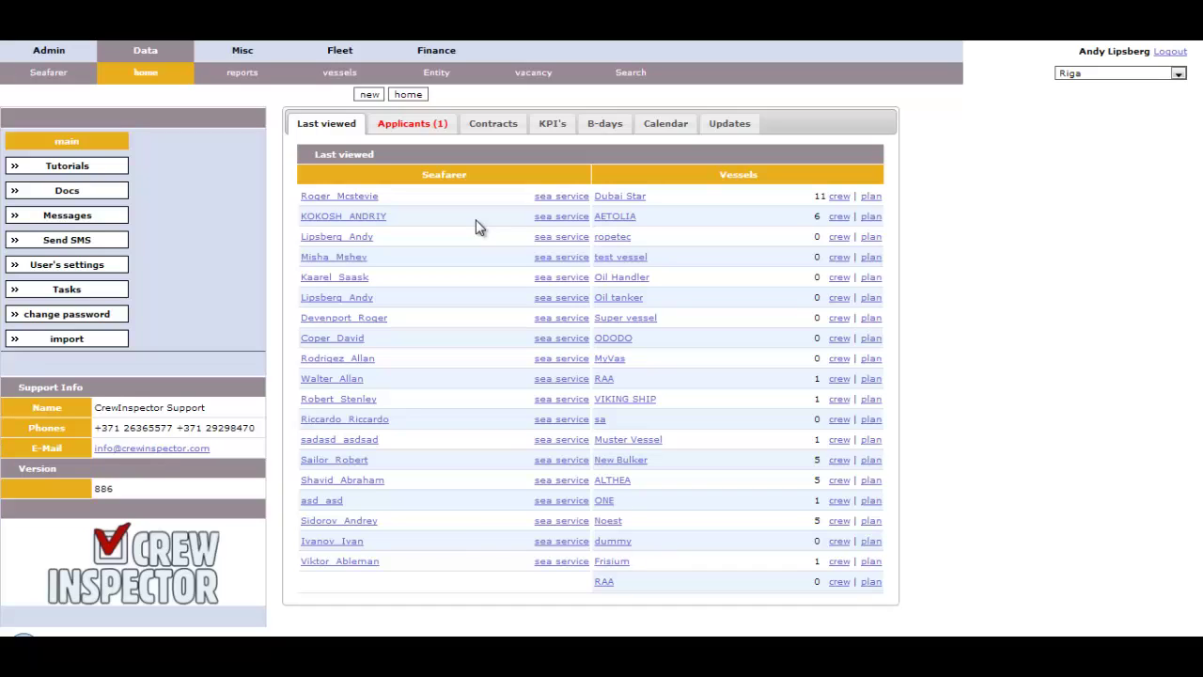
# Open the first last-viewed seafarer's record, view the contract linked to the AETOLIA sea service, and return to the record
pyautogui.click(373, 201)
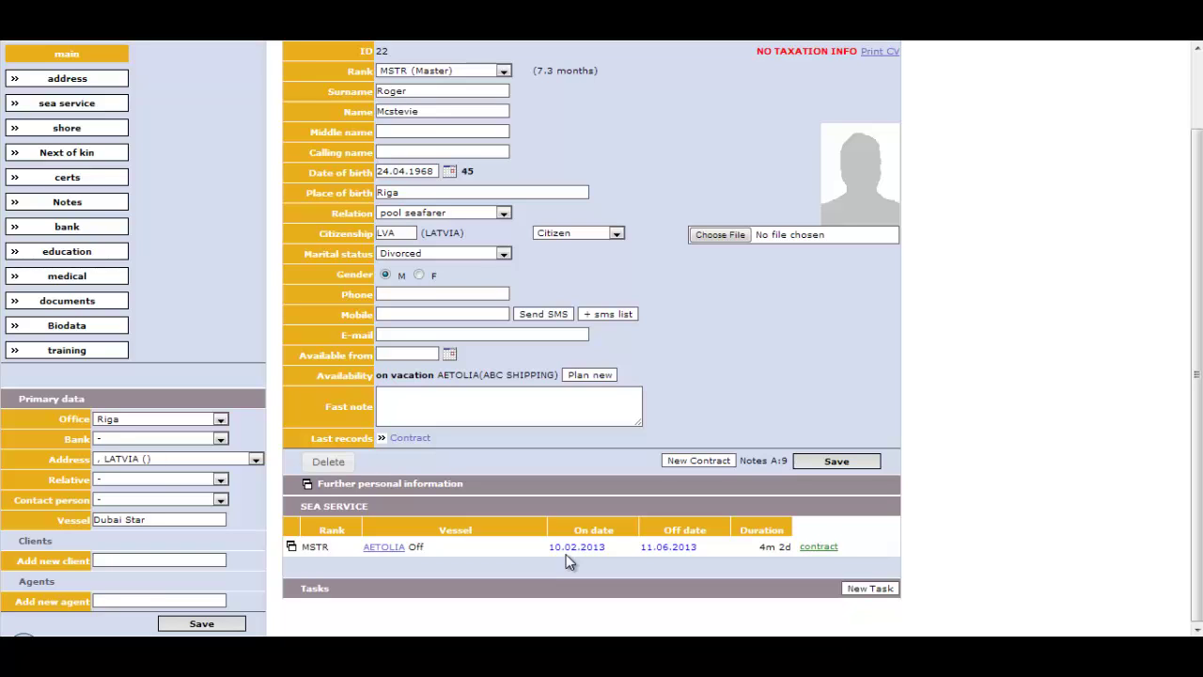
pyautogui.click(814, 548)
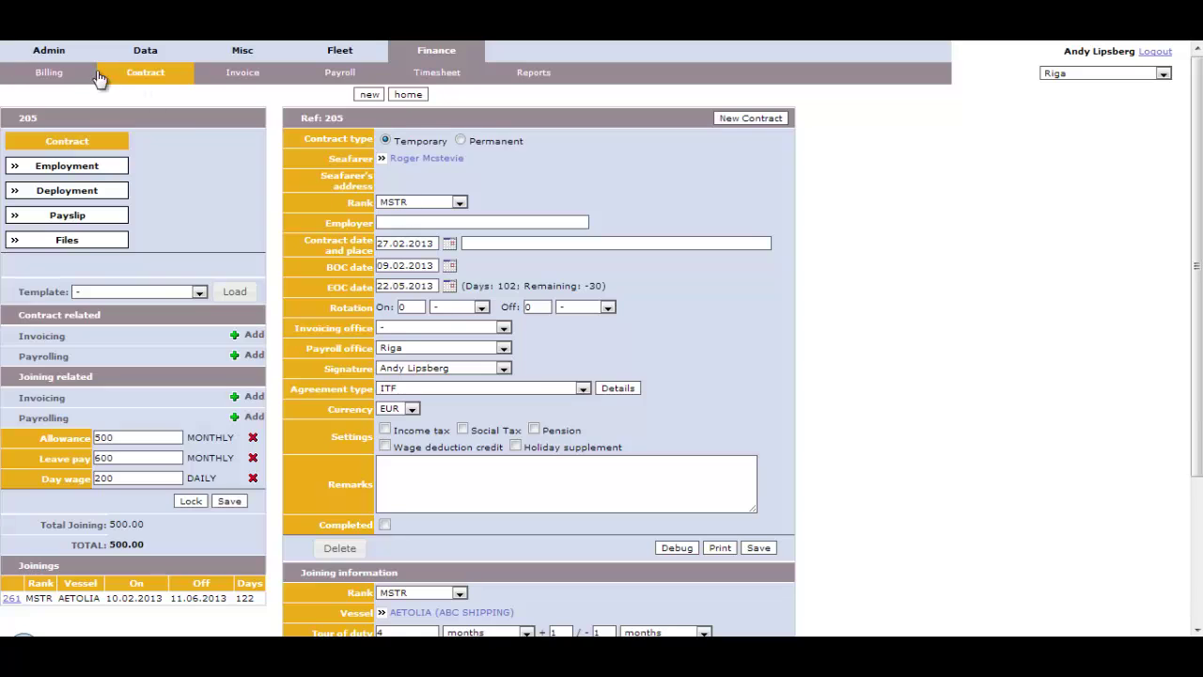
pyautogui.hotkey('alt', 'Left')
pyautogui.scroll(2, 700, 366)
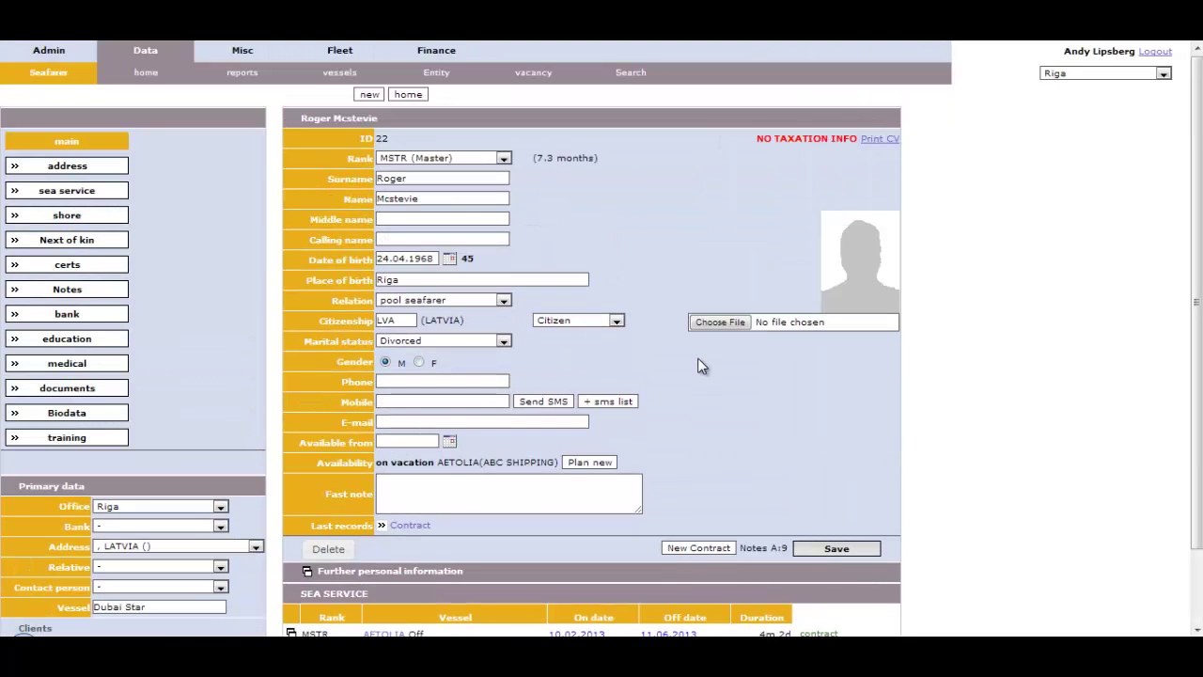
# Try starting a new contract from the seafarer's record, and from the Finance contract list by looking up the same seafarer
pyautogui.click(706, 548)
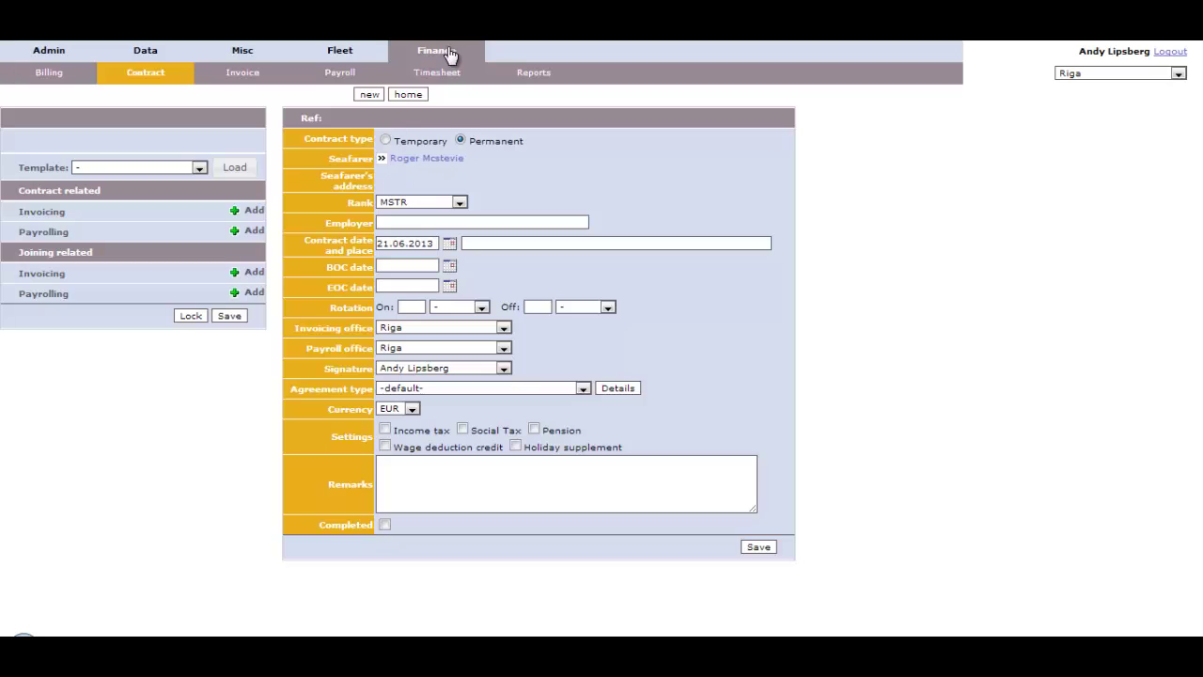
pyautogui.click(151, 77)
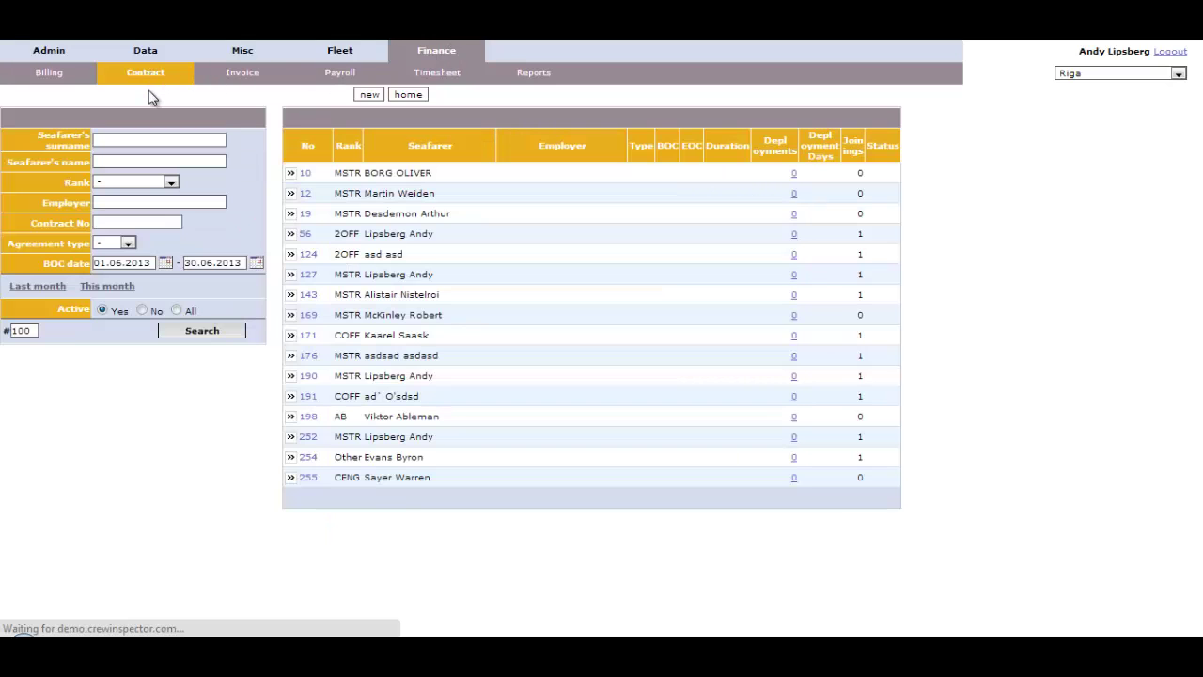
pyautogui.click(381, 94)
pyautogui.click(408, 139)
pyautogui.write('rog')
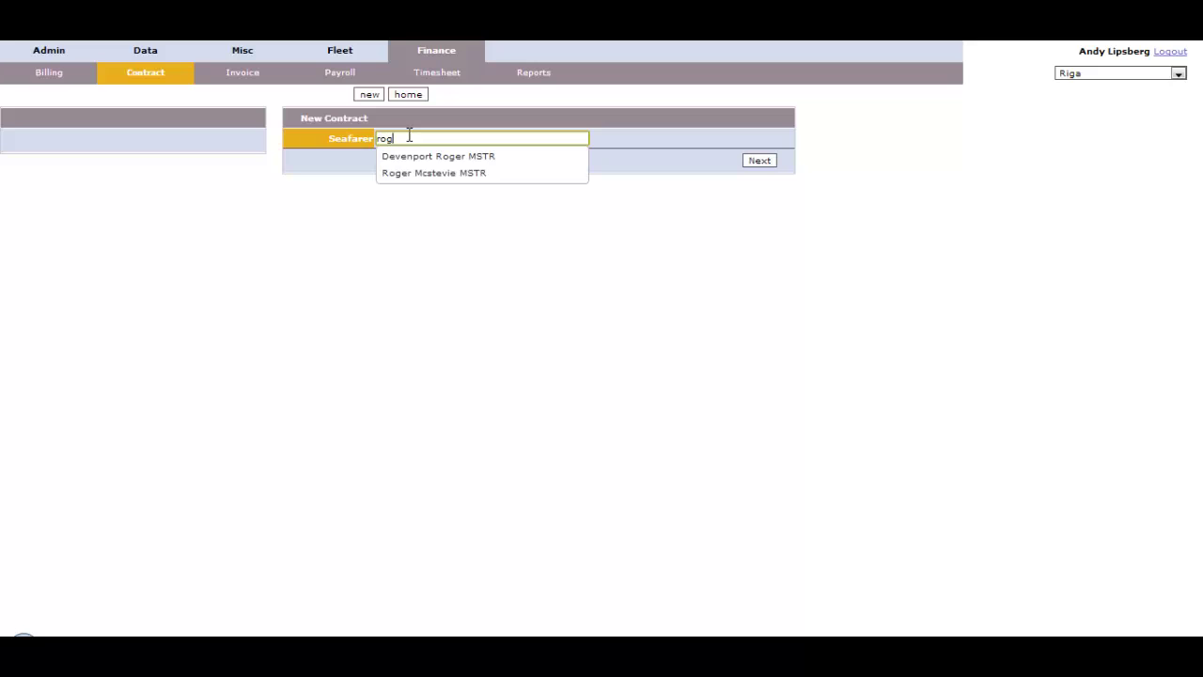
pyautogui.press('Down')
pyautogui.press('Down')
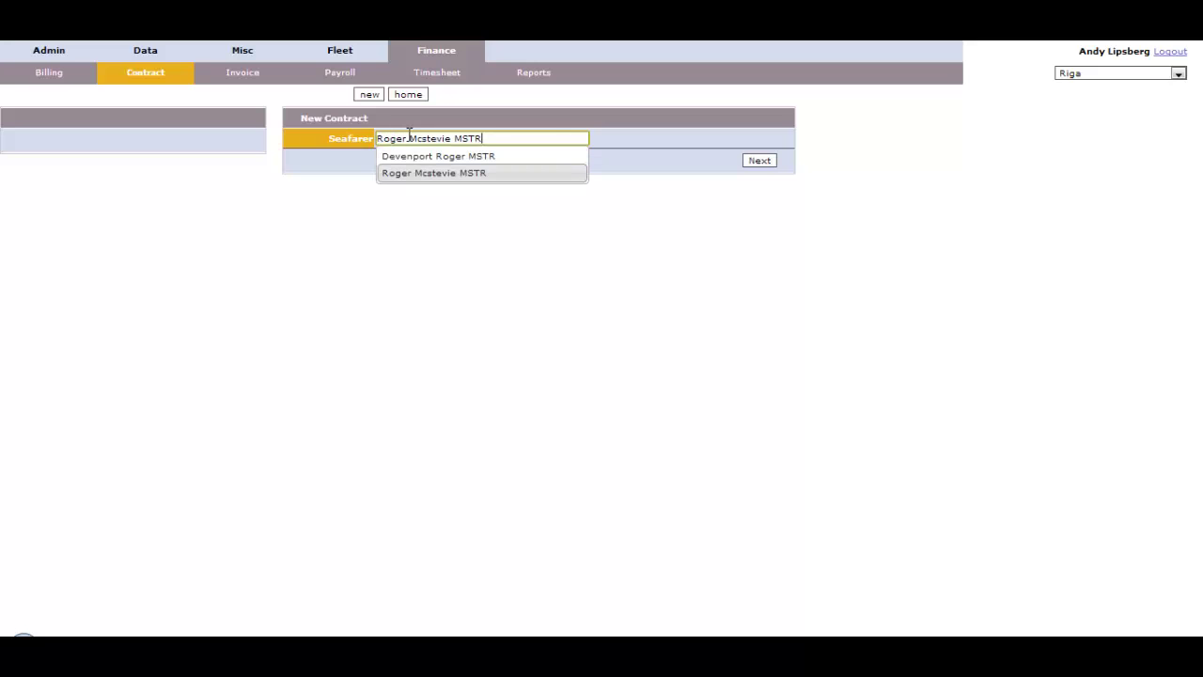
pyautogui.press('Return')
pyautogui.click(758, 161)
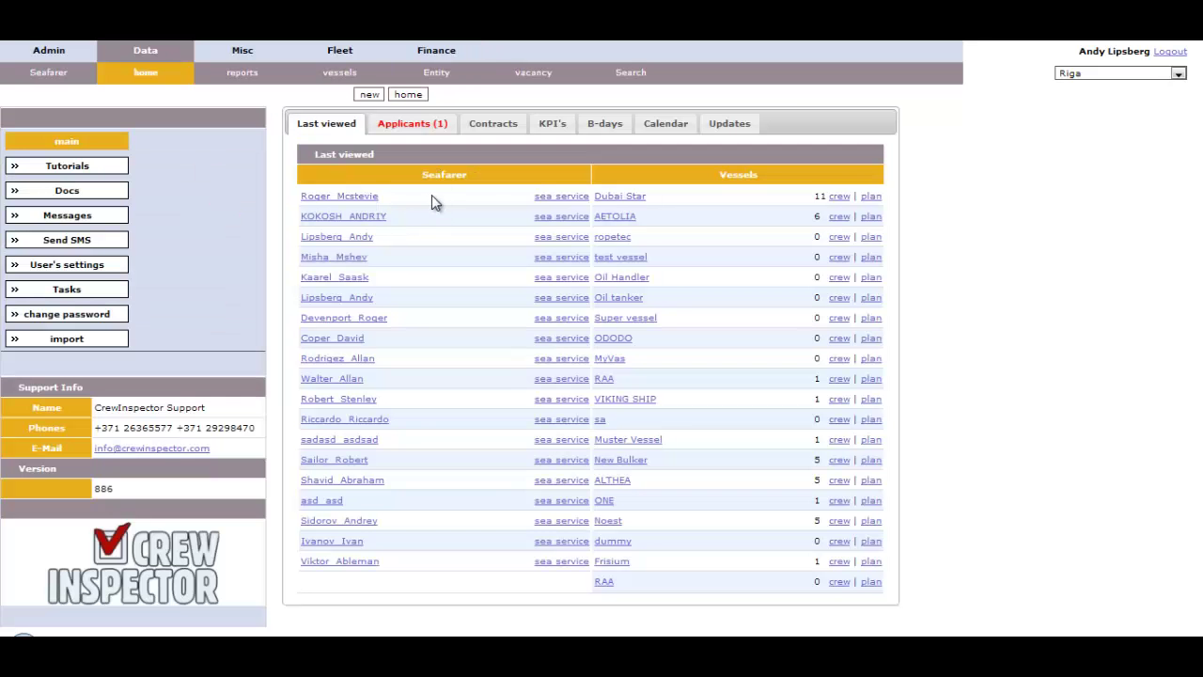
# Start a new contract from the seafarer's record, with BOC date 23.06.2013 and EOC date 23.06.2014
pyautogui.click(362, 199)
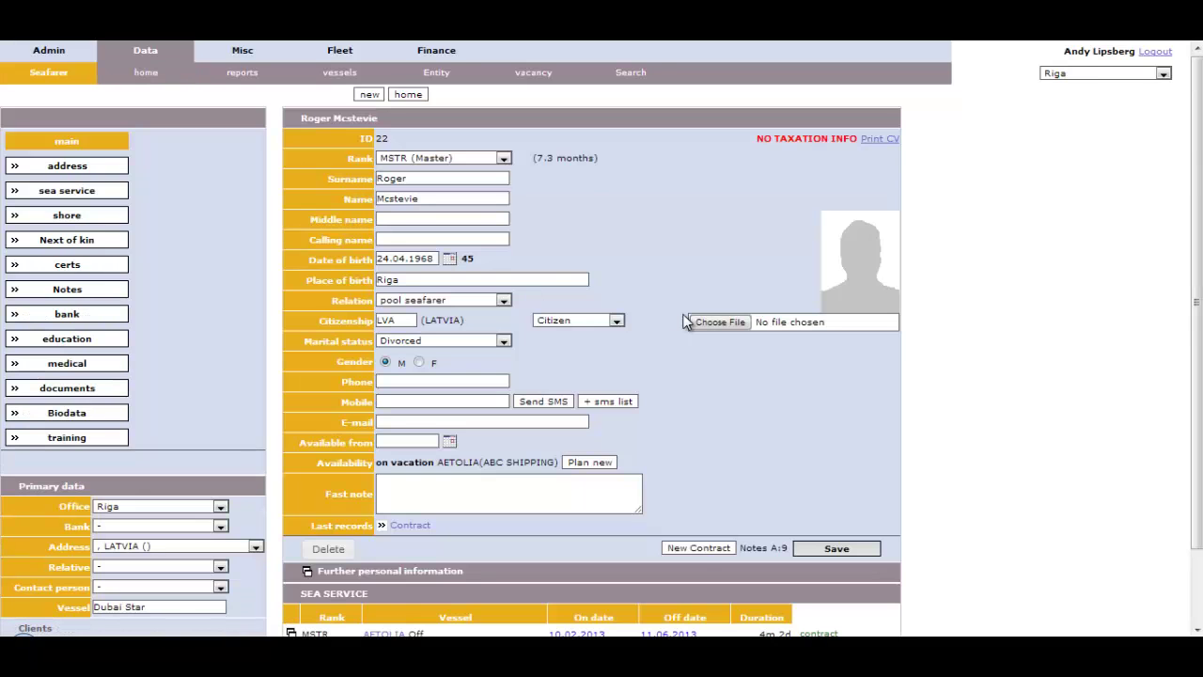
pyautogui.click(697, 548)
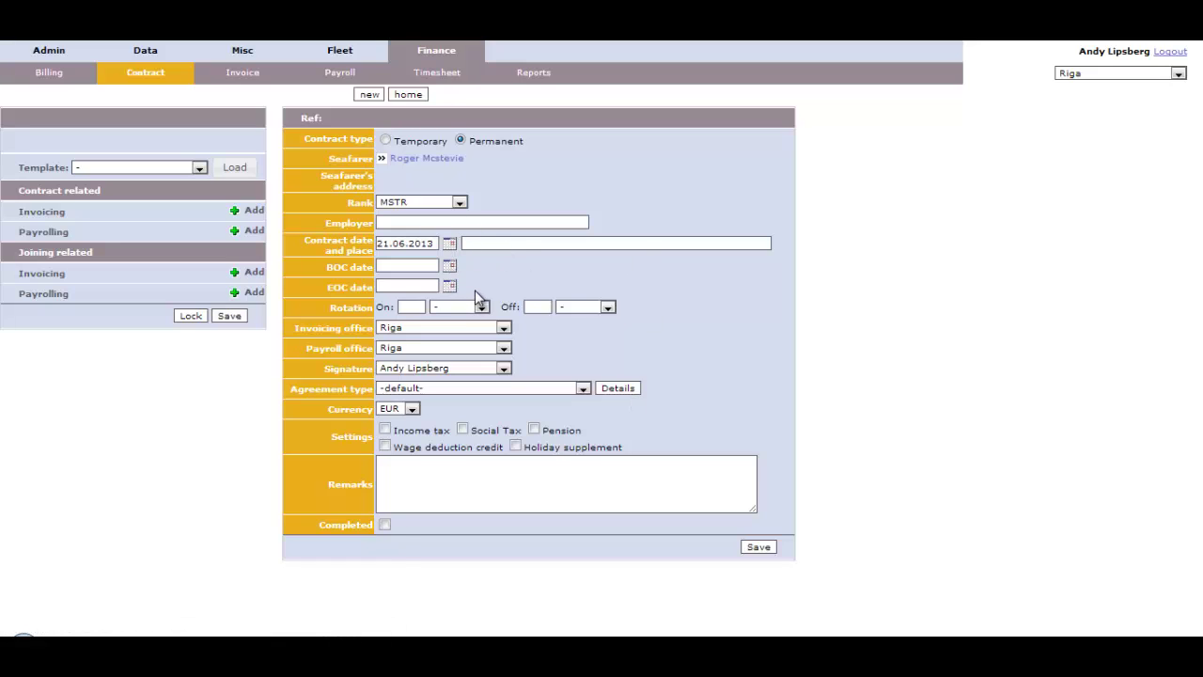
pyautogui.click(452, 269)
pyautogui.click(451, 287)
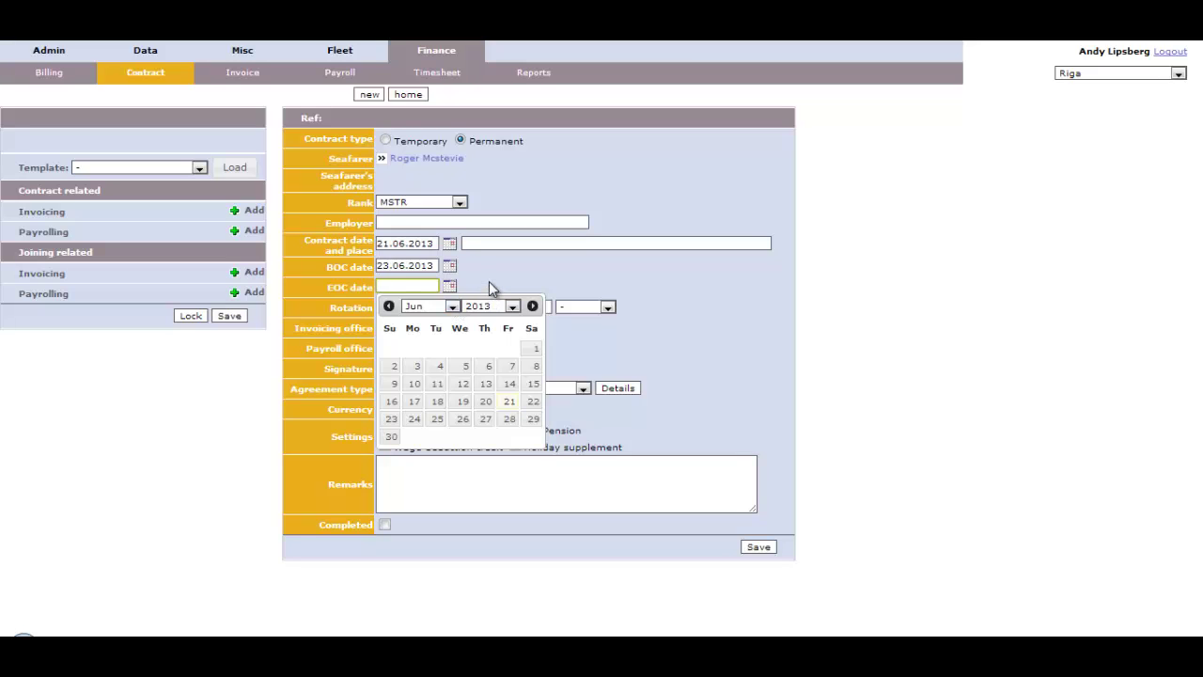
pyautogui.click(304, 284)
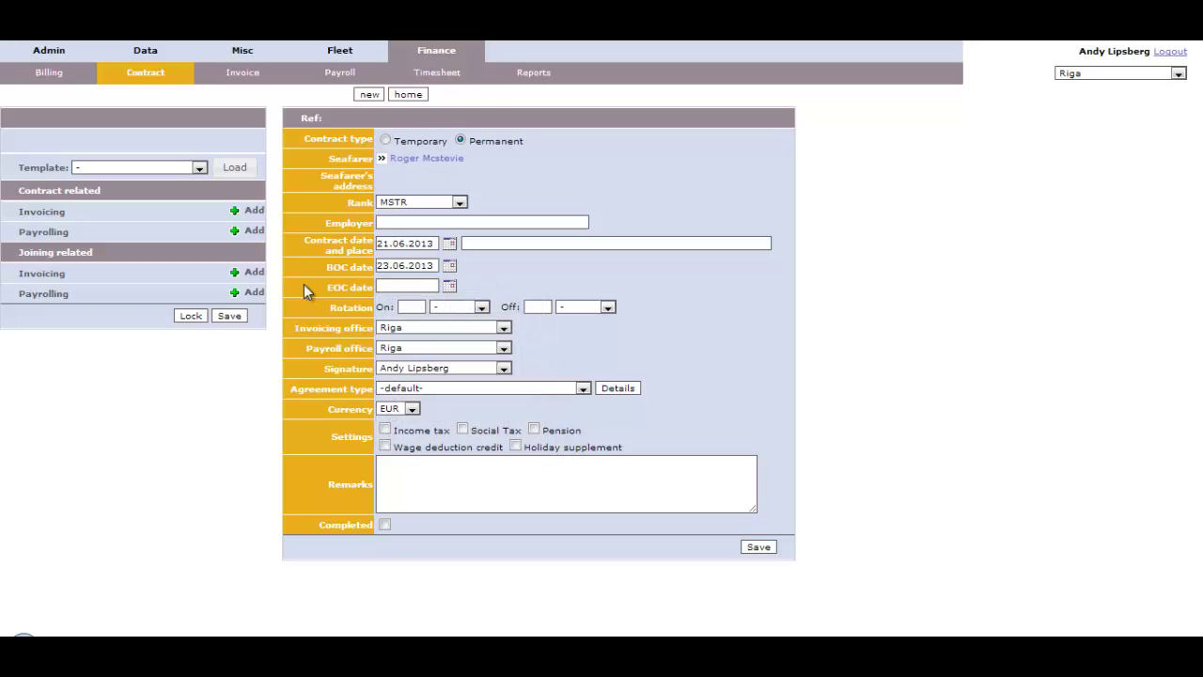
pyautogui.click(406, 288)
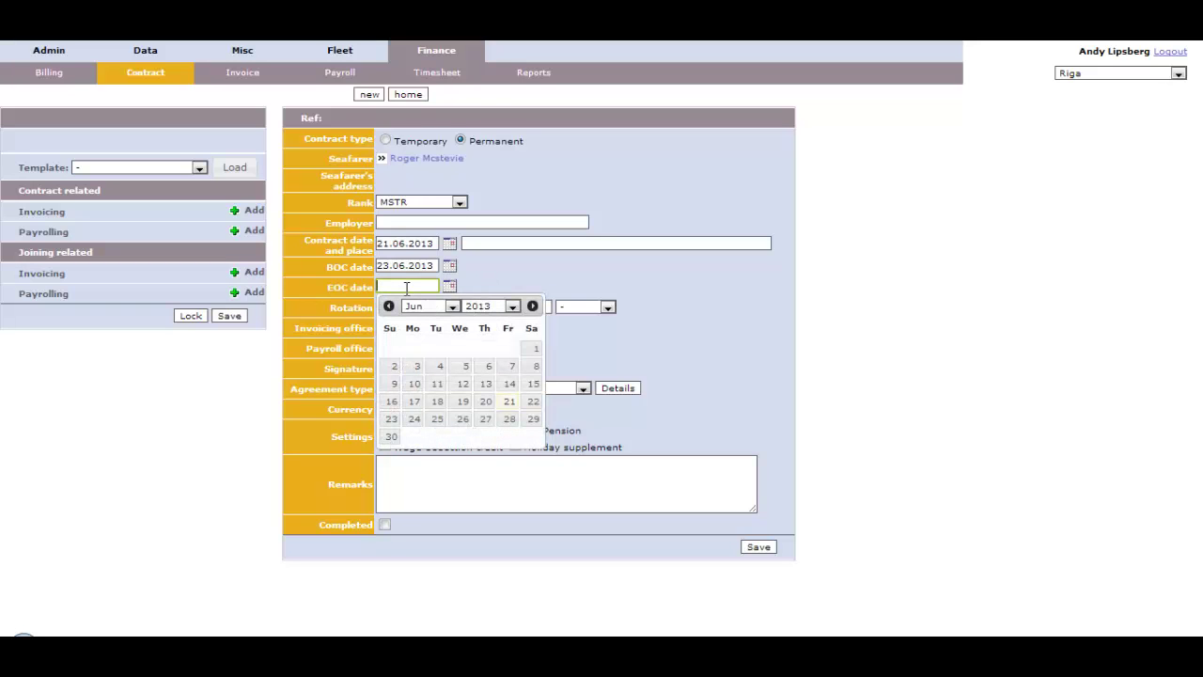
pyautogui.click(646, 287)
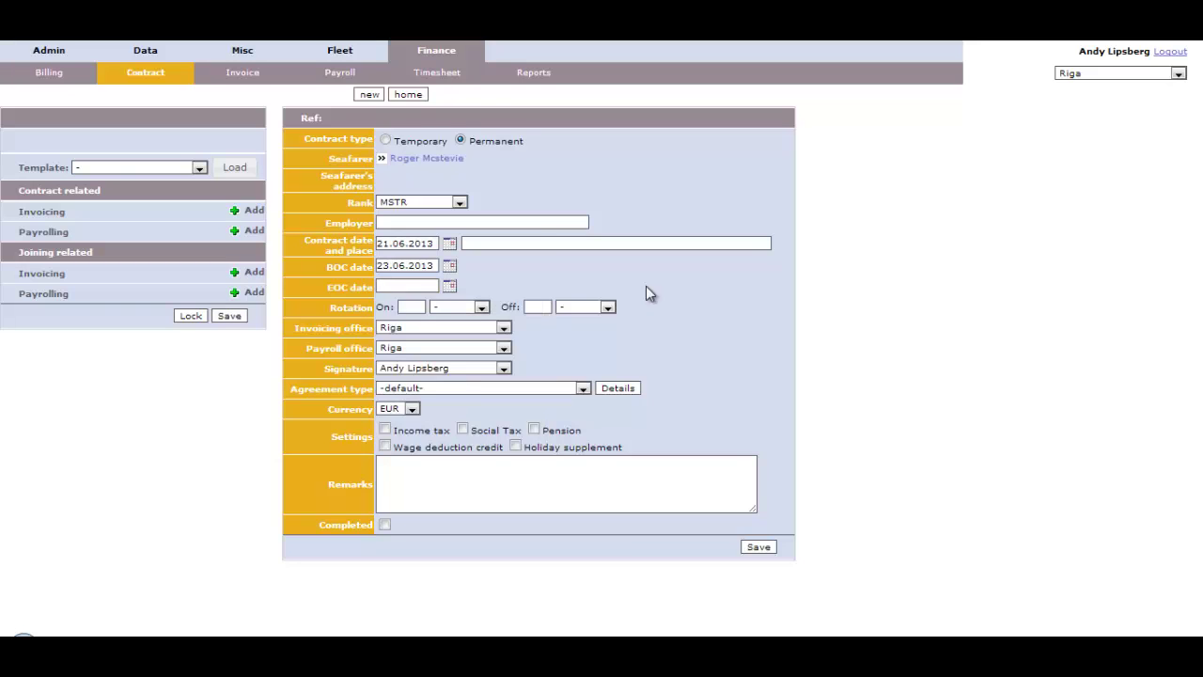
pyautogui.click(449, 287)
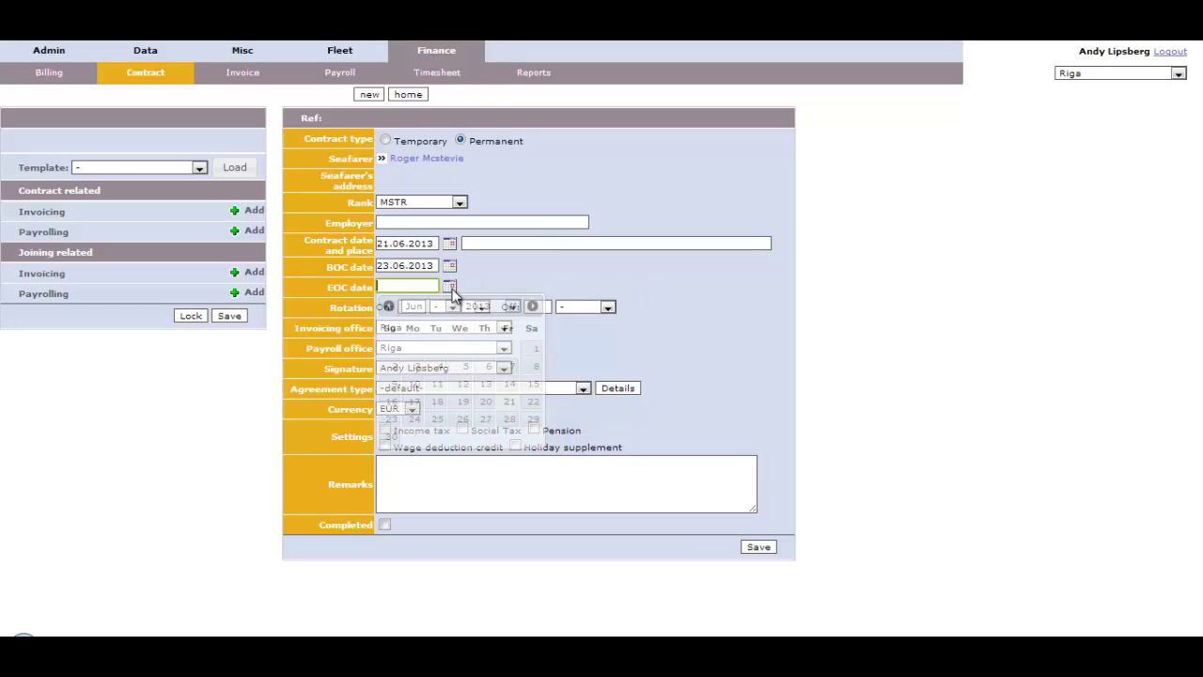
pyautogui.click(415, 402)
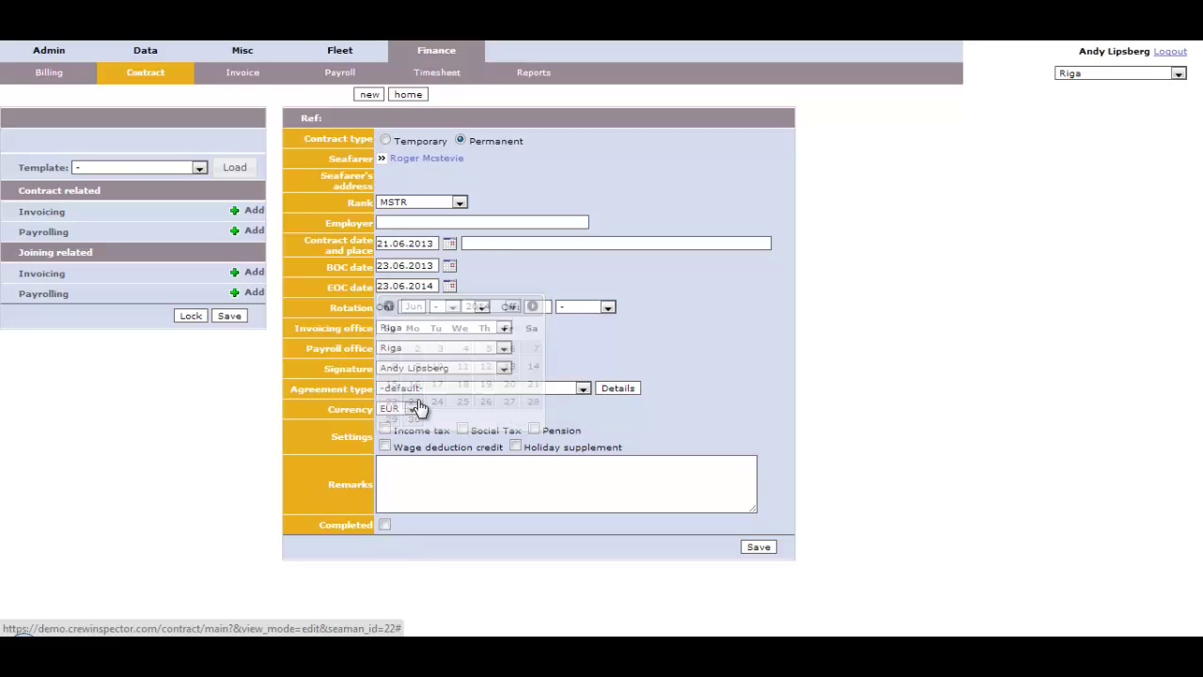
# Check the agreement type options, keep the default one, and save the contract
pyautogui.click(524, 387)
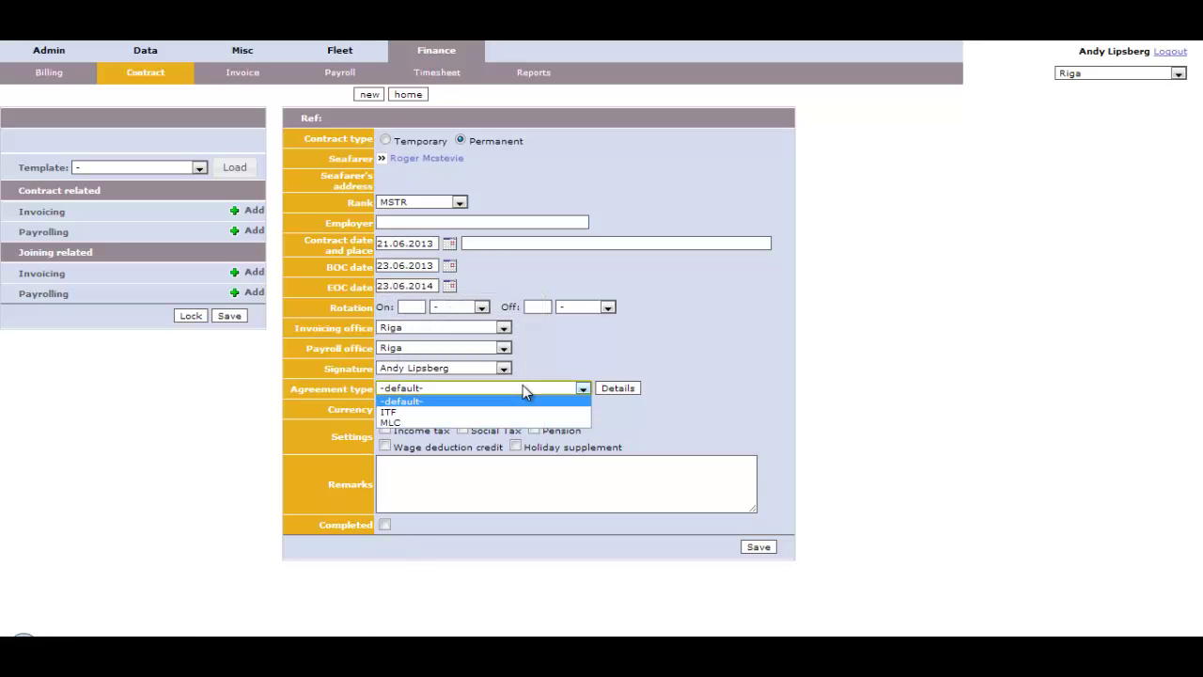
pyautogui.click(522, 384)
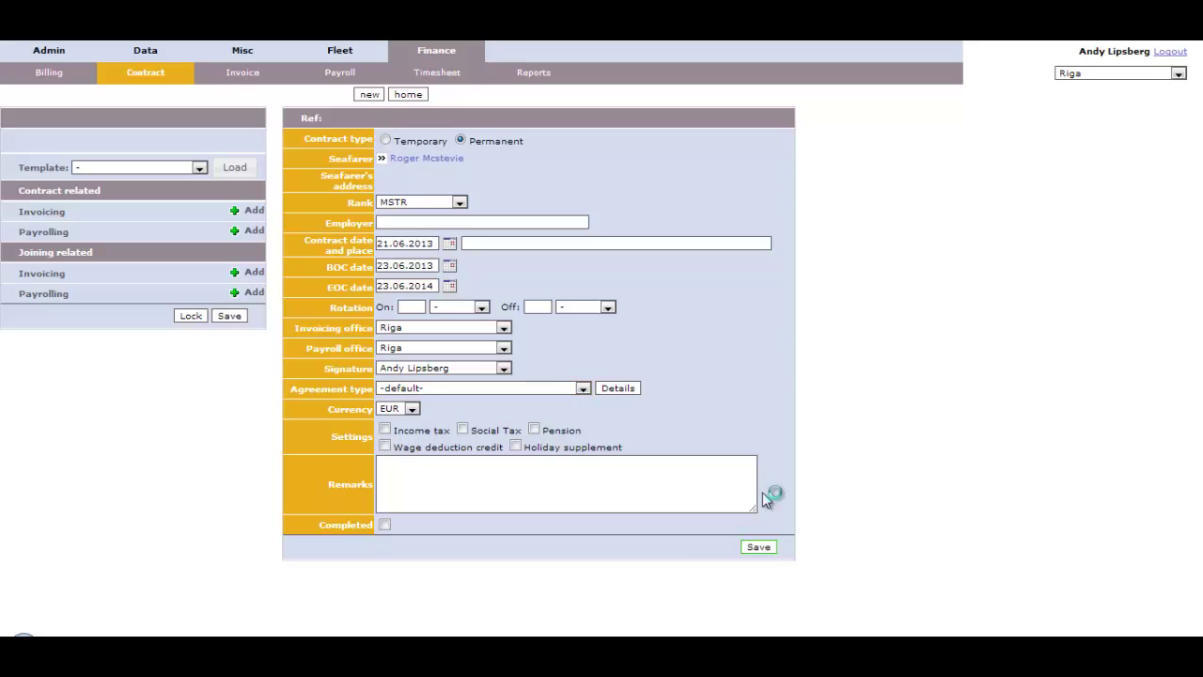
pyautogui.click(758, 547)
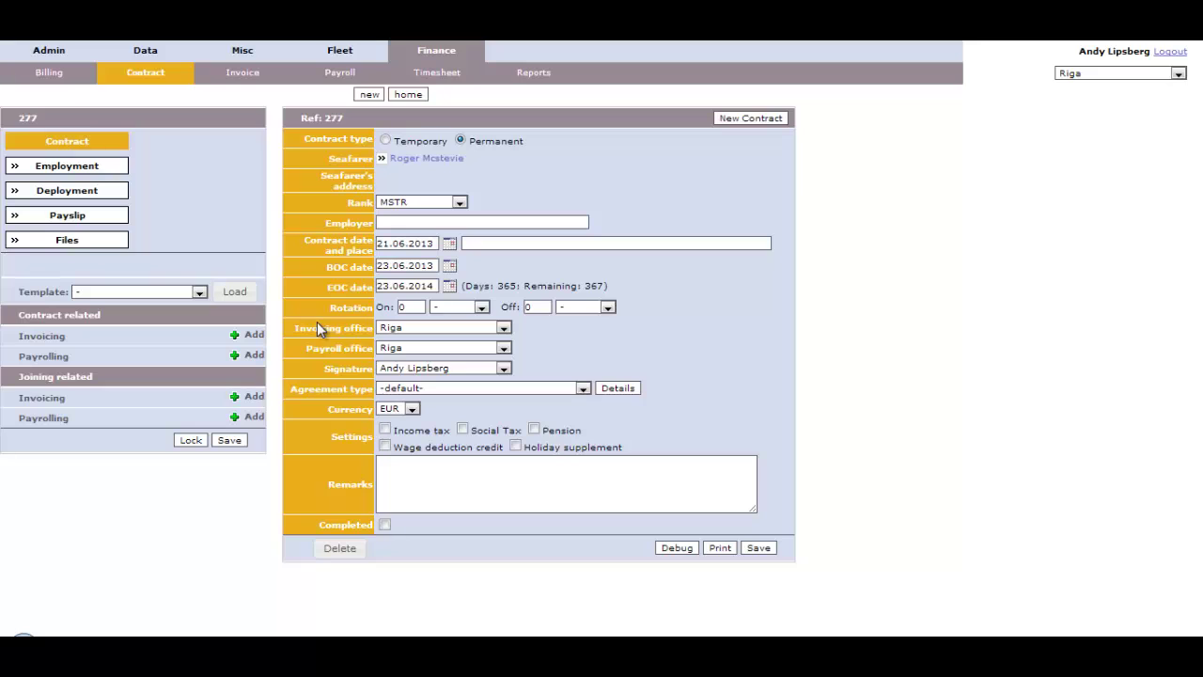
# Add contract-related items: a Crewing fee of 250 for invoicing and a Day wage of 200 for payrolling
pyautogui.click(245, 337)
pyautogui.click(146, 355)
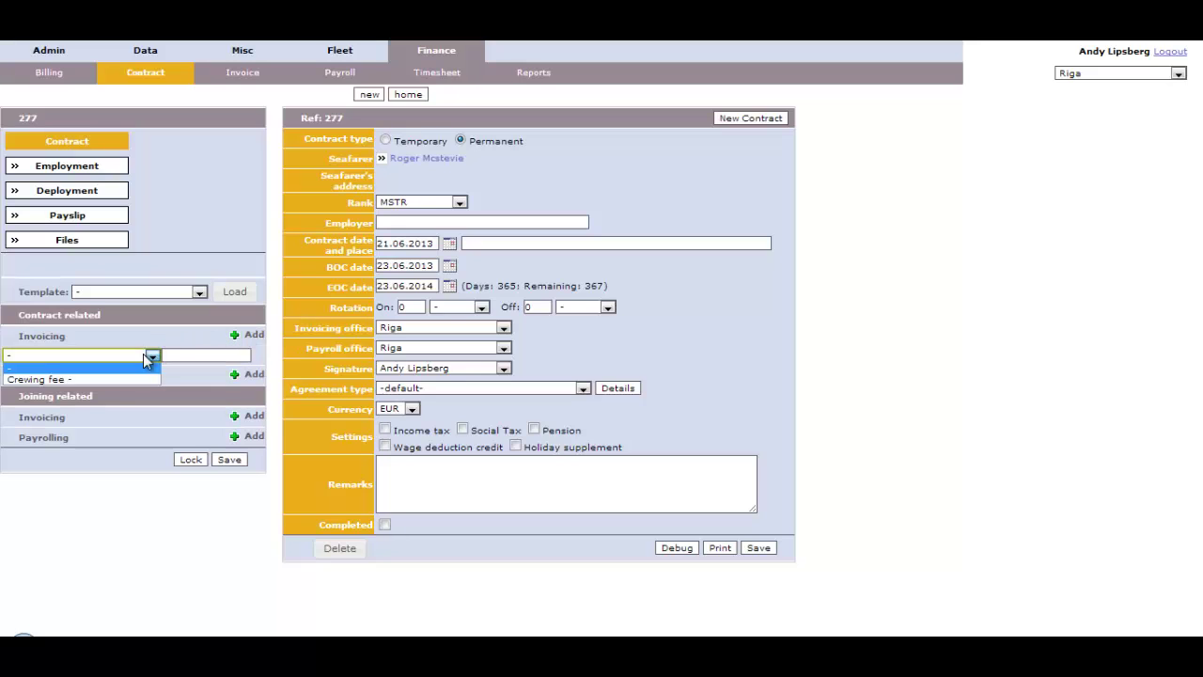
pyautogui.click(108, 375)
pyautogui.click(250, 374)
pyautogui.click(115, 395)
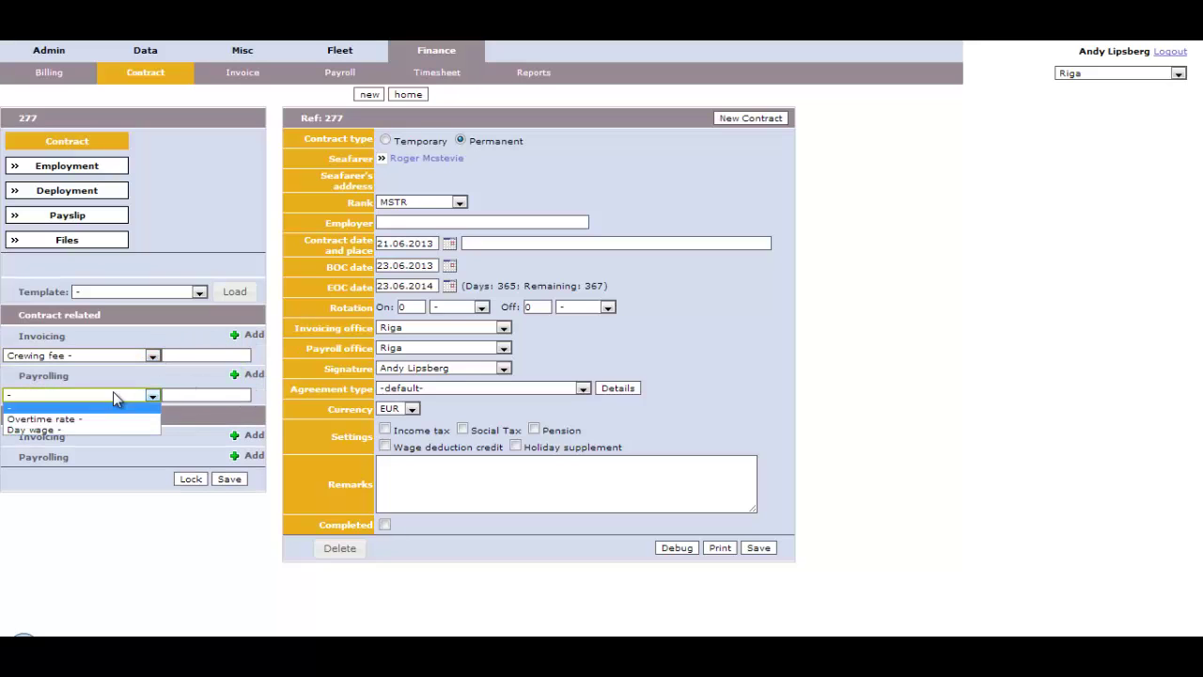
pyautogui.click(113, 429)
pyautogui.click(176, 355)
pyautogui.write('250')
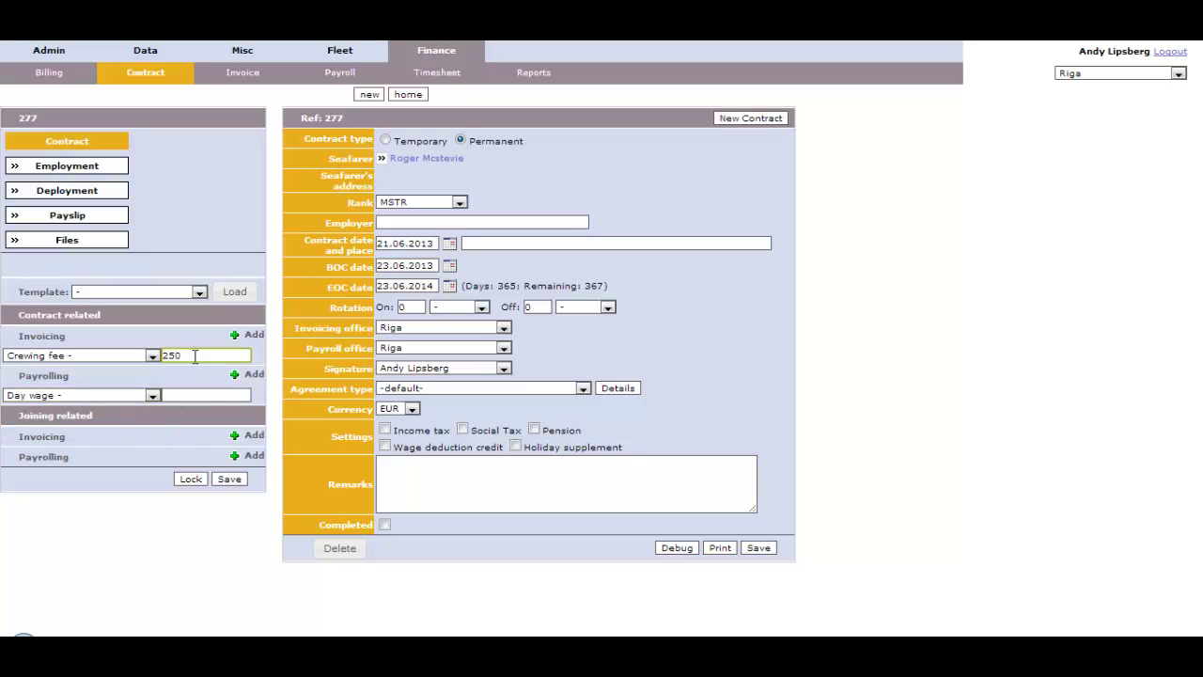
pyautogui.press('Tab')
pyautogui.write('200')
# Add joining-related items, a Crewing fee of 300 for invoicing and a Day wage of 270 for payrolling, and save them
pyautogui.click(246, 435)
pyautogui.click(110, 458)
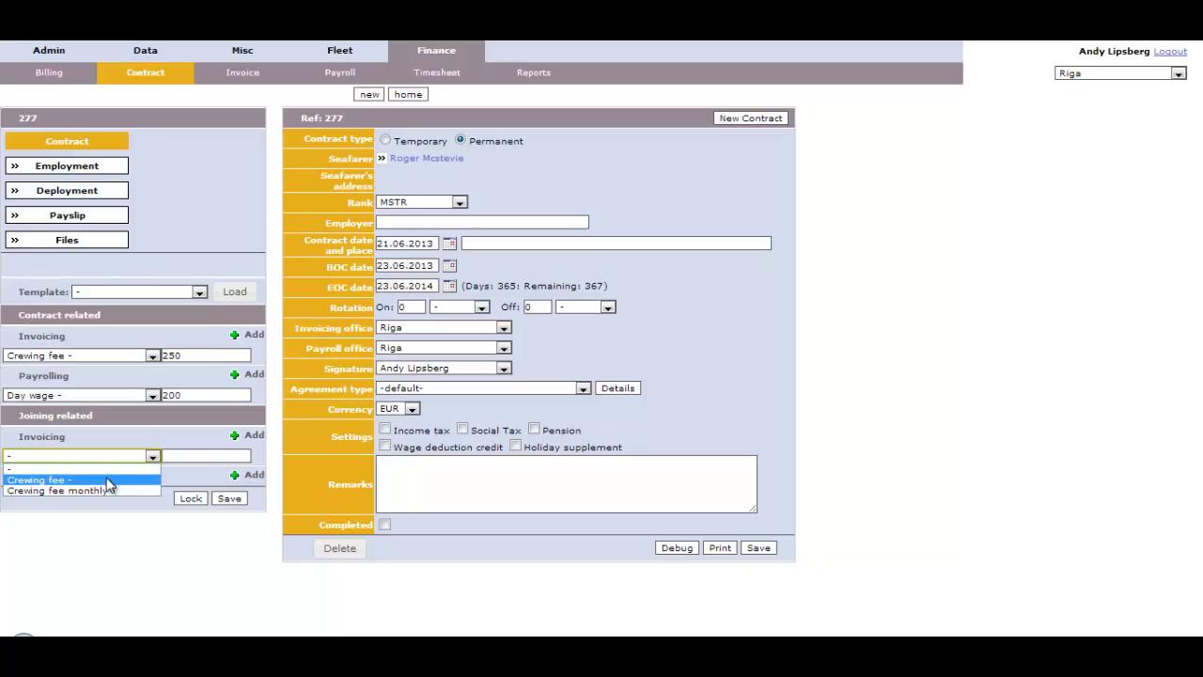
pyautogui.click(106, 480)
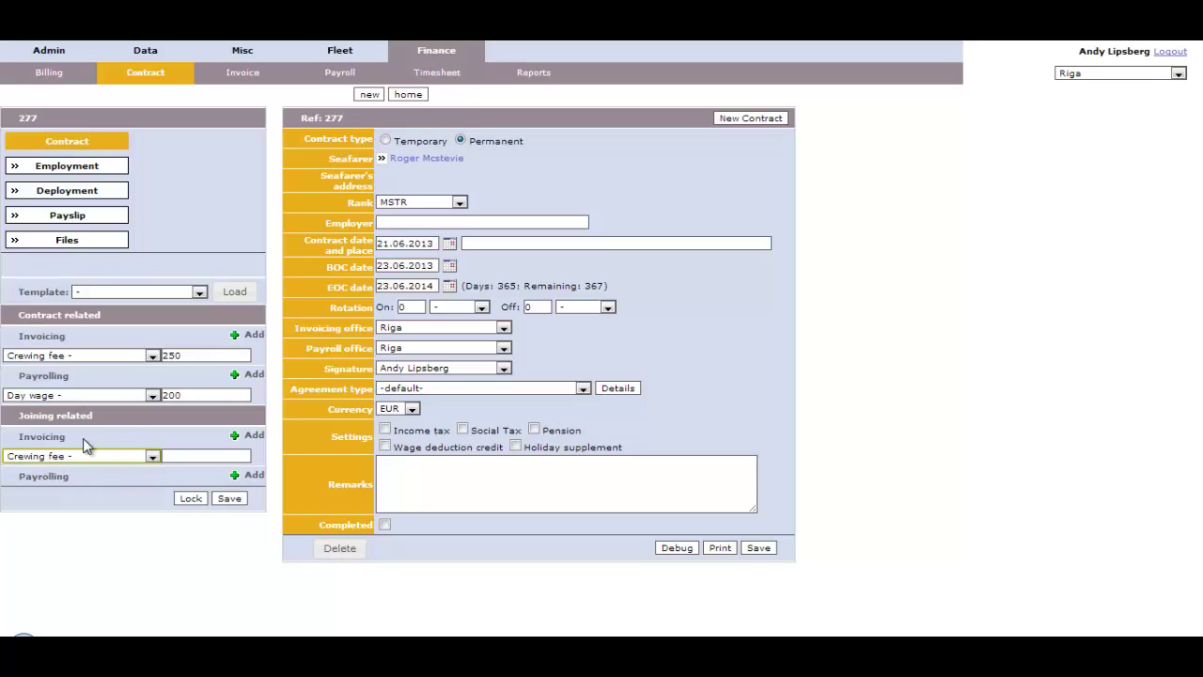
pyautogui.click(247, 475)
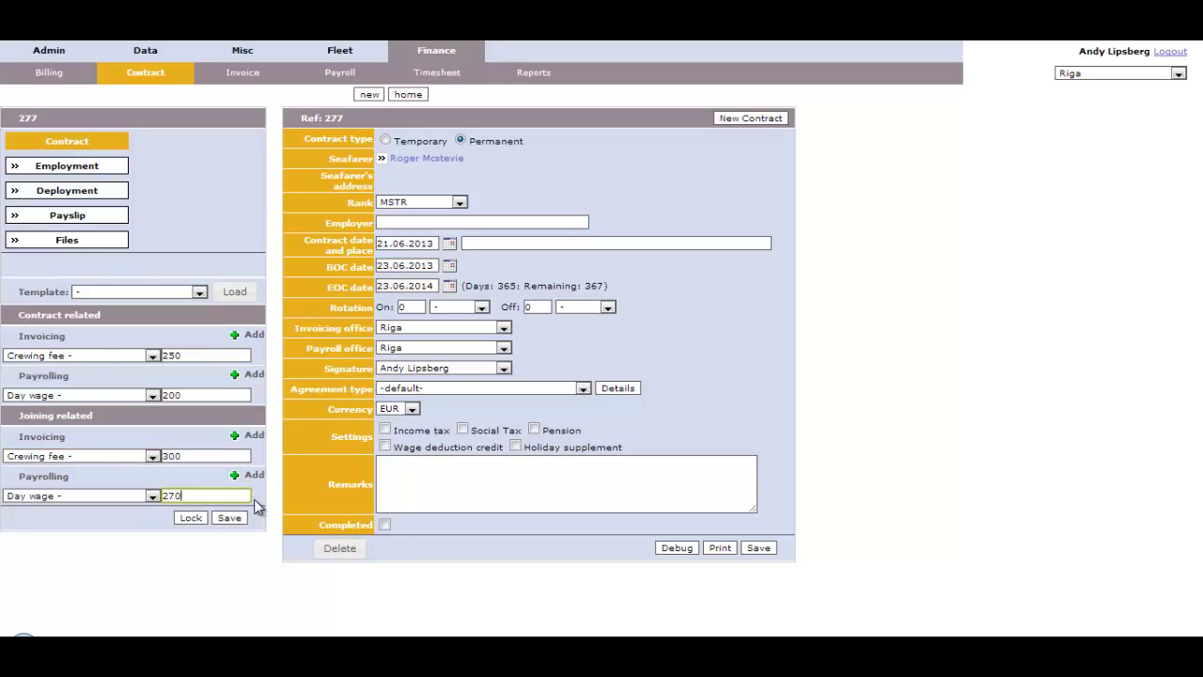
pyautogui.click(229, 518)
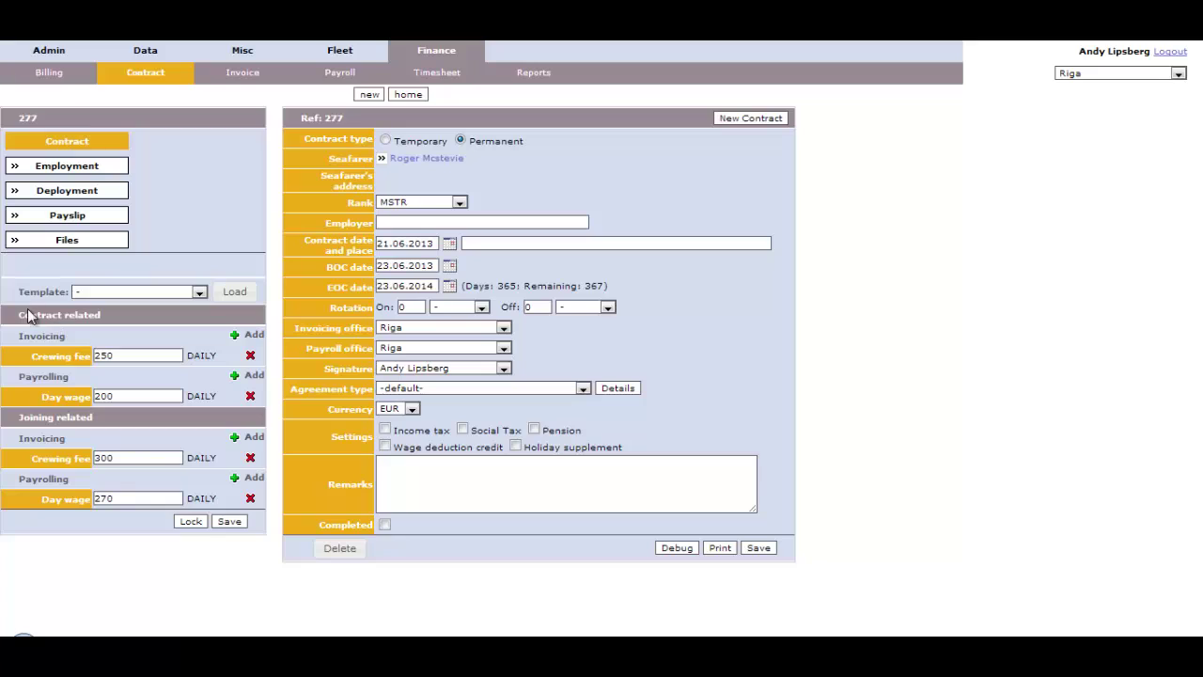
pyautogui.moveTo(18, 315); pyautogui.dragTo(102, 315)
pyautogui.moveTo(328, 267); pyautogui.dragTo(374, 288)
pyautogui.click(369, 287)
# Open the crew plan of the vessel AETOLIA and search by surname for the contracted seafarer to add
pyautogui.click(171, 60)
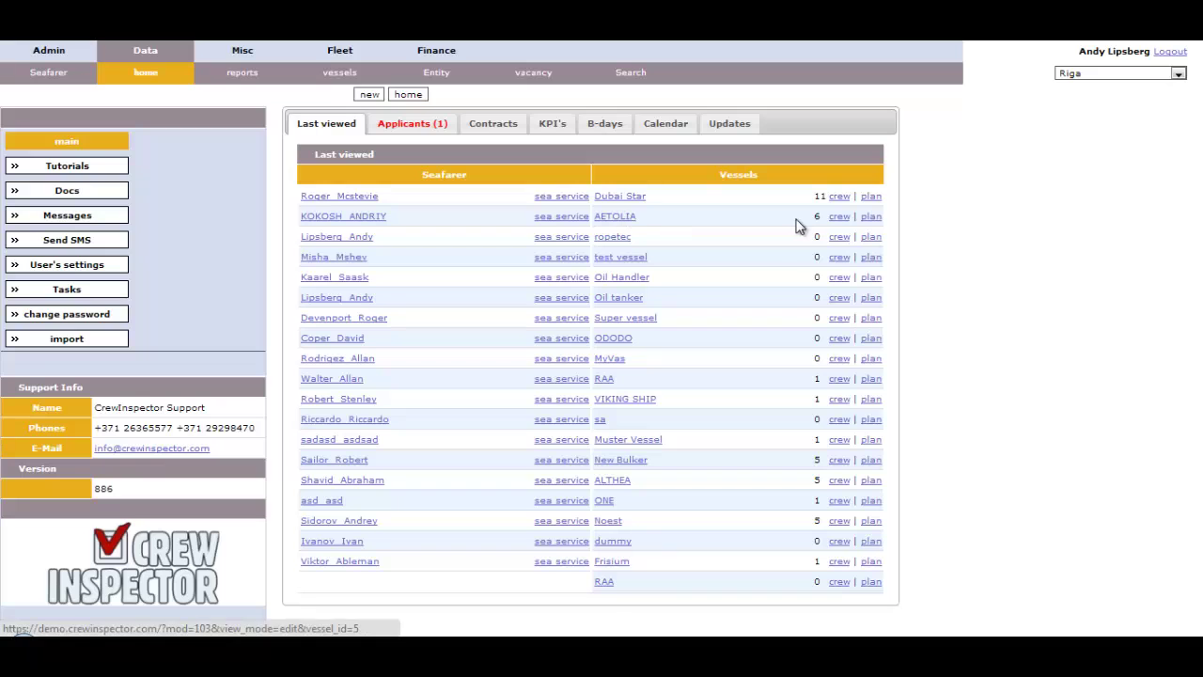
pyautogui.click(872, 219)
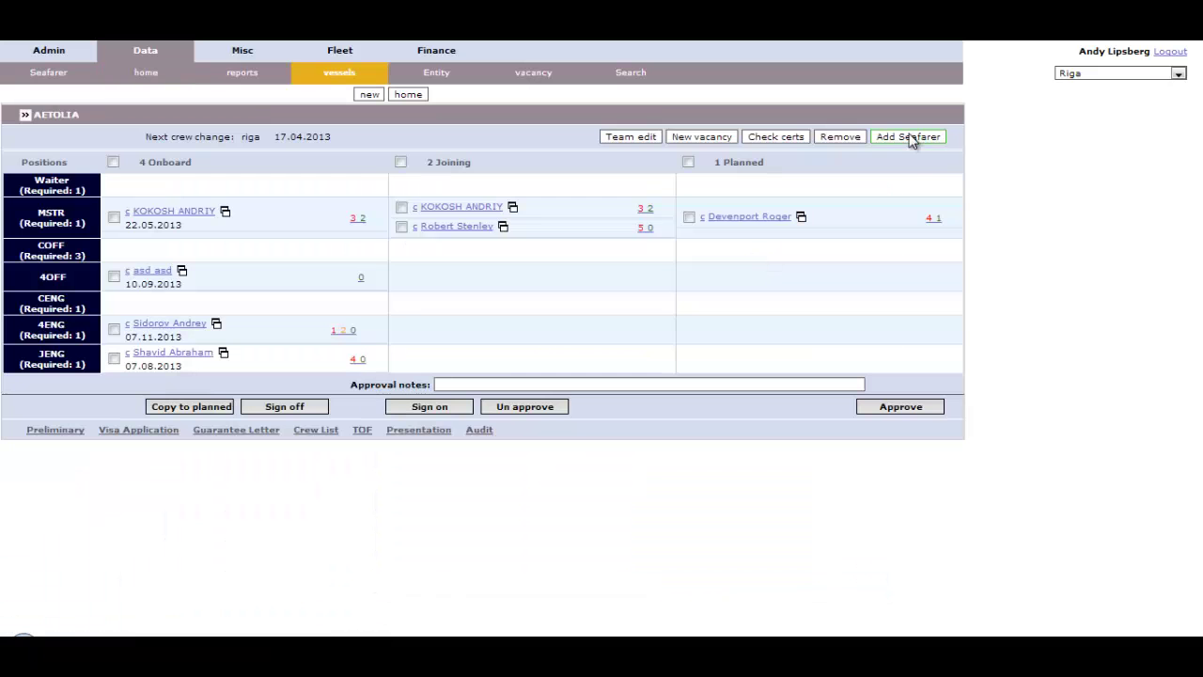
pyautogui.click(908, 137)
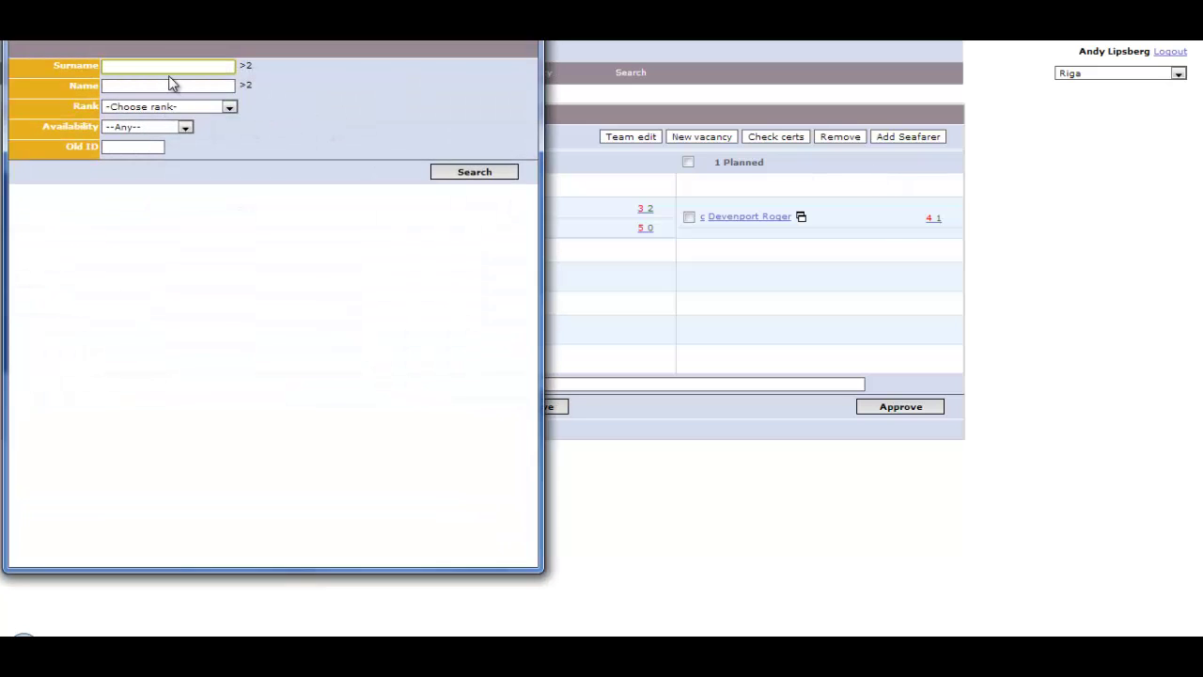
pyautogui.write('roger')
pyautogui.press('Return')
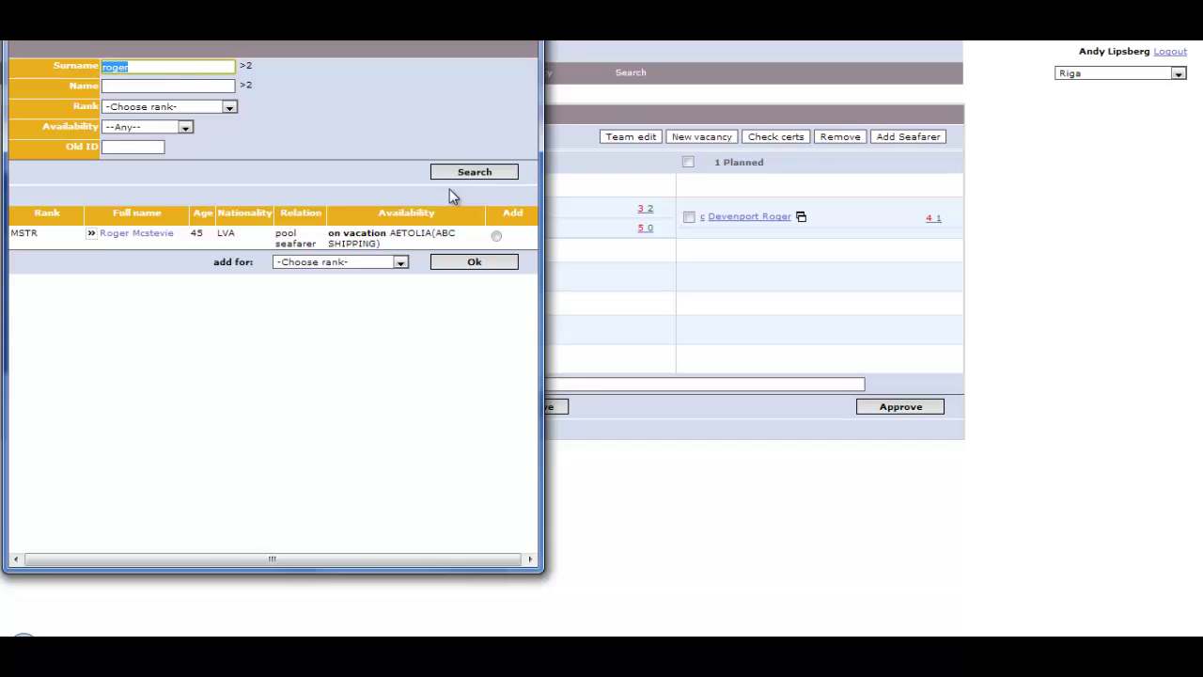
# Add the found seafarer to the plan under the 23.06.2013–23.06.2014 contract, for the rank COFF
pyautogui.click(498, 236)
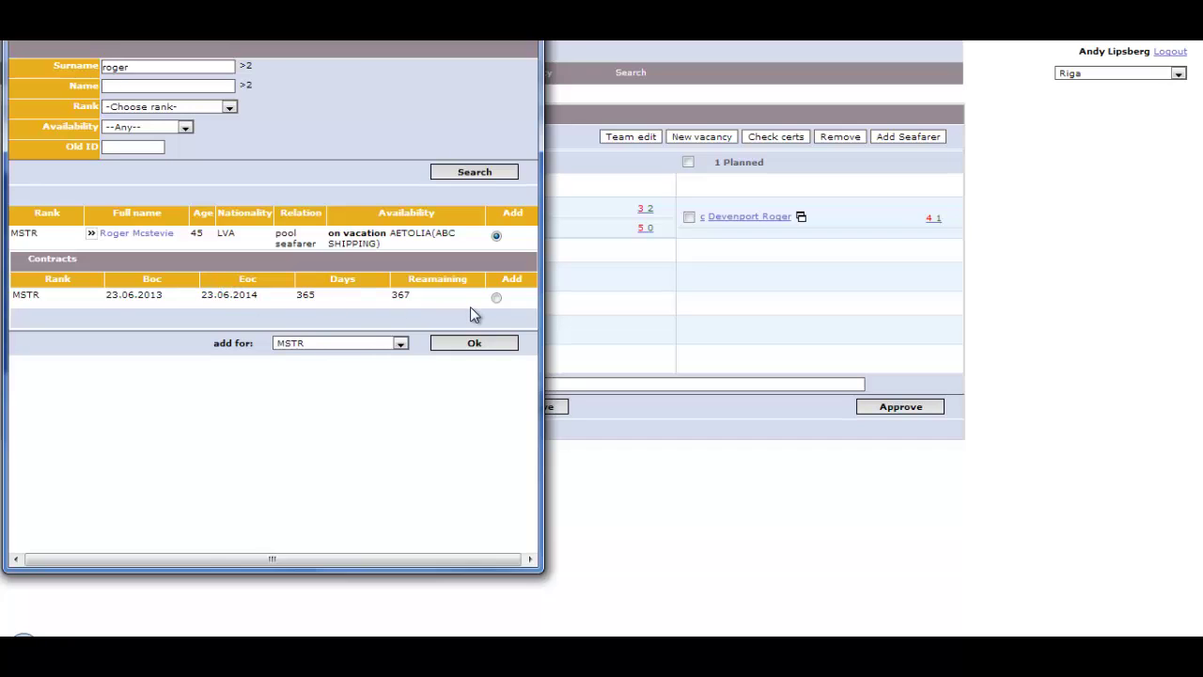
pyautogui.click(497, 297)
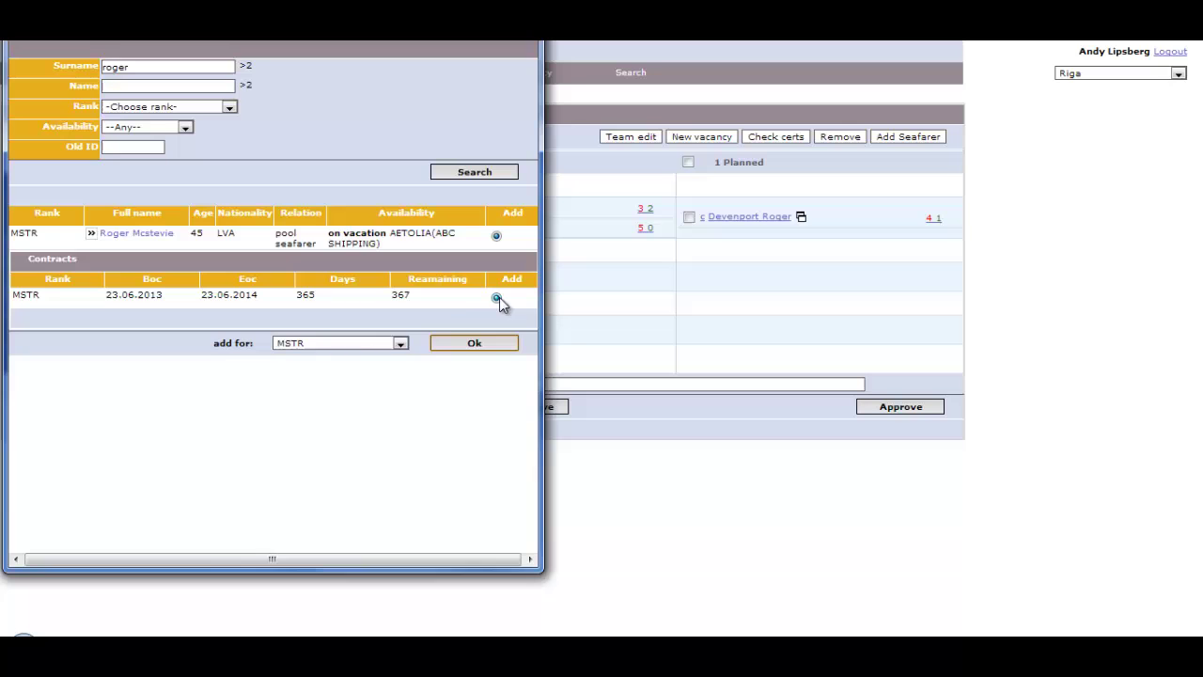
pyautogui.click(400, 343)
pyautogui.press('Down')
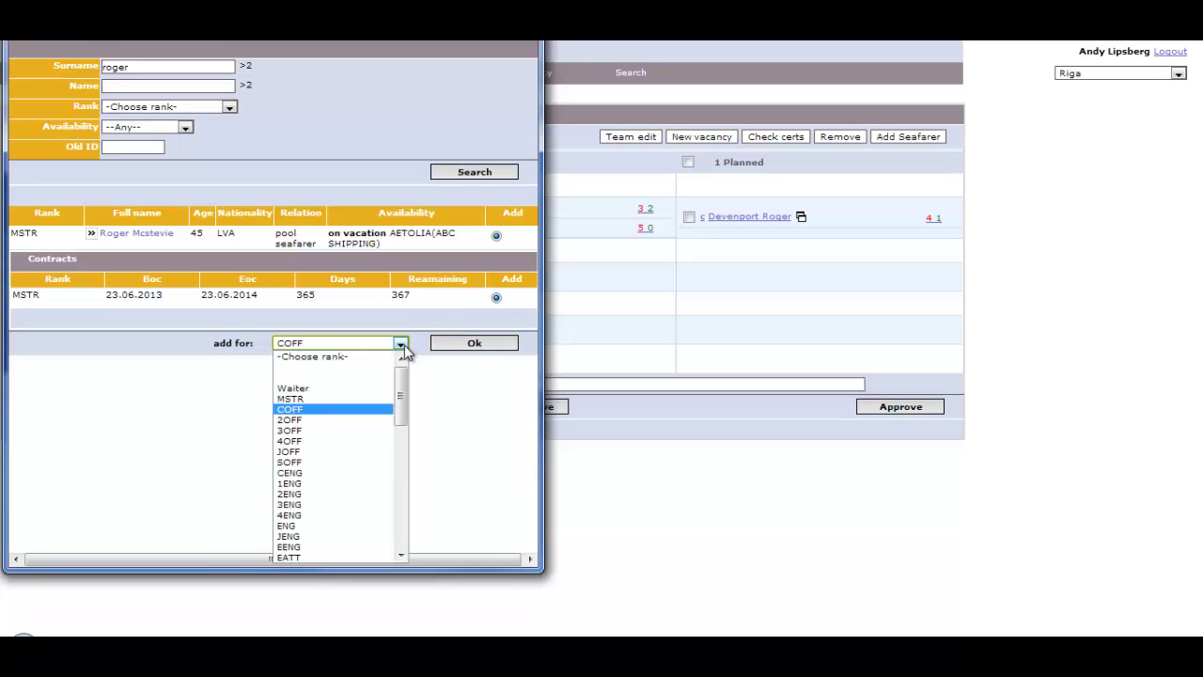
pyautogui.click(356, 409)
pyautogui.click(473, 344)
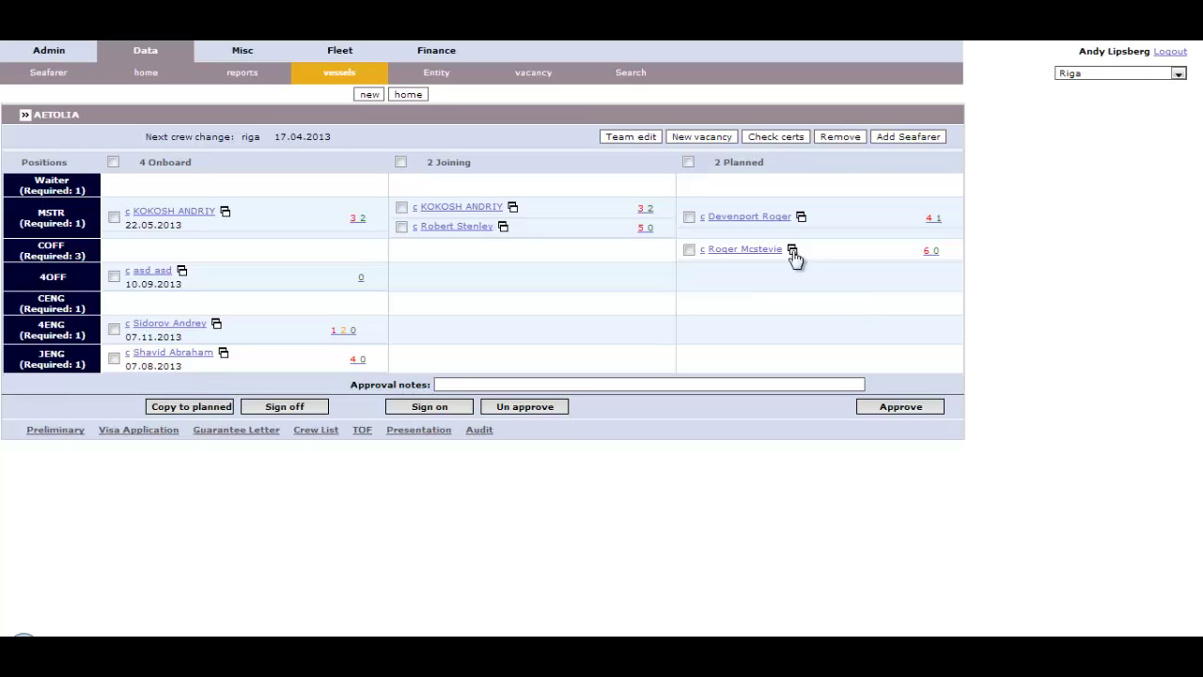
# View the joining details of the planned COFF seafarer in AETOLIA's crew plan and close them
pyautogui.click(792, 251)
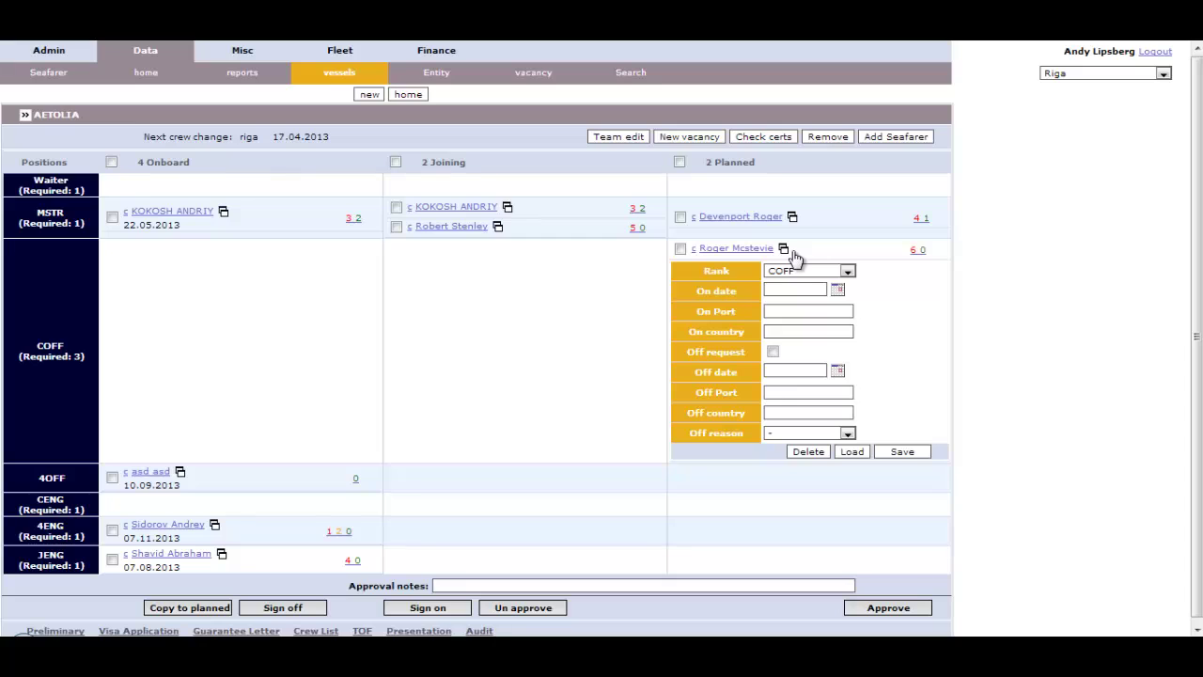
pyautogui.click(783, 289)
pyautogui.click(783, 248)
pyautogui.click(714, 250)
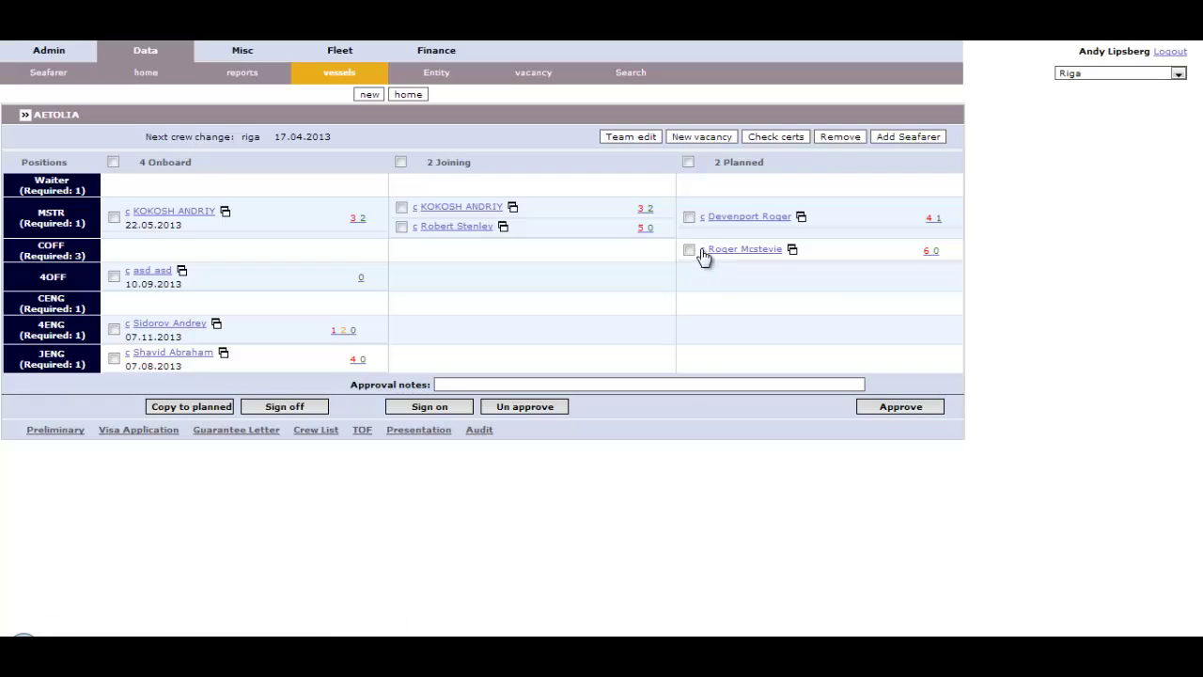